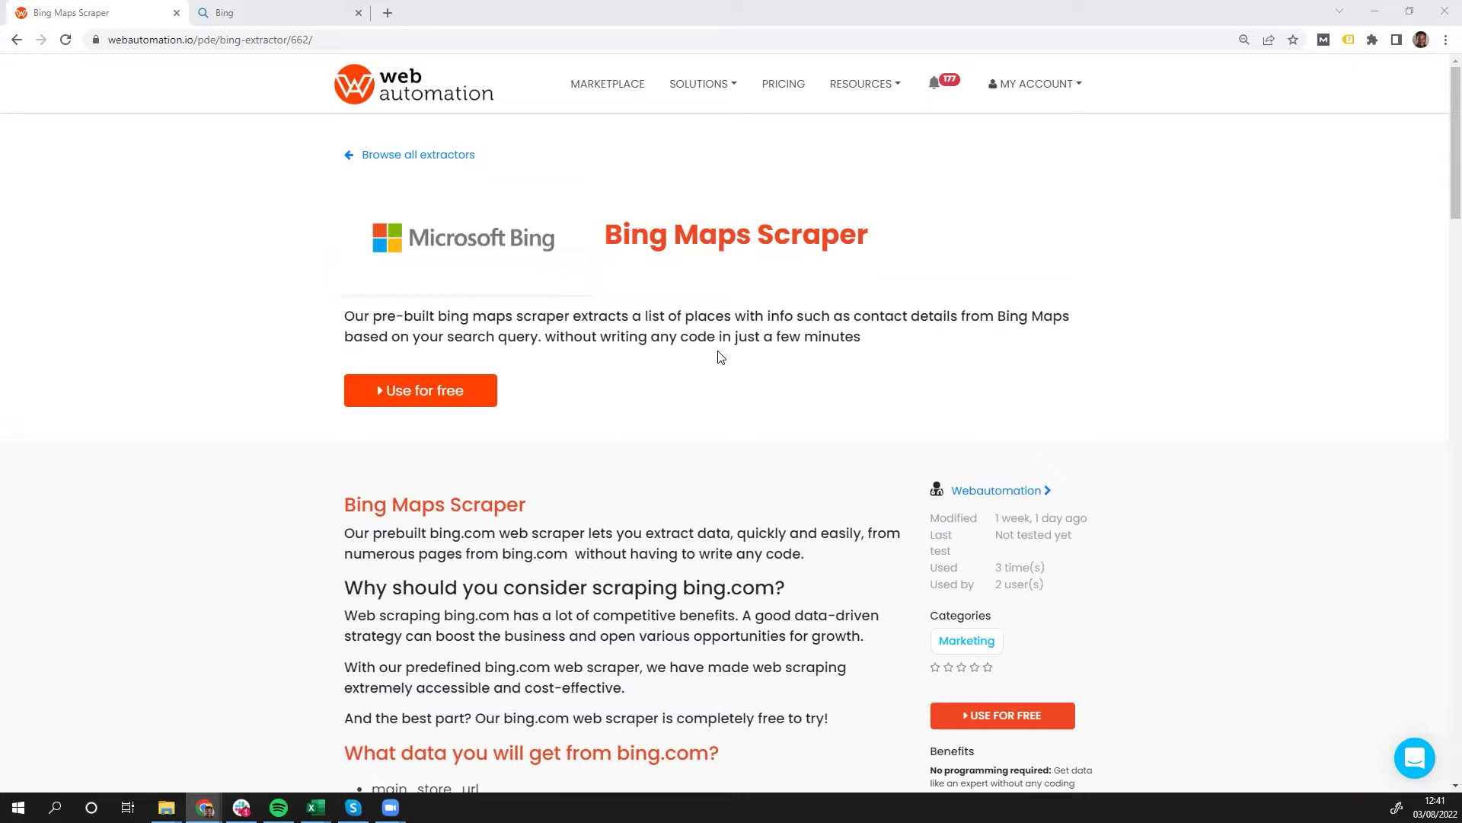
# Step: Activate a new free bing.com extractor from the Bing Maps Scraper page
pyautogui.scroll(-1, 721, 358)
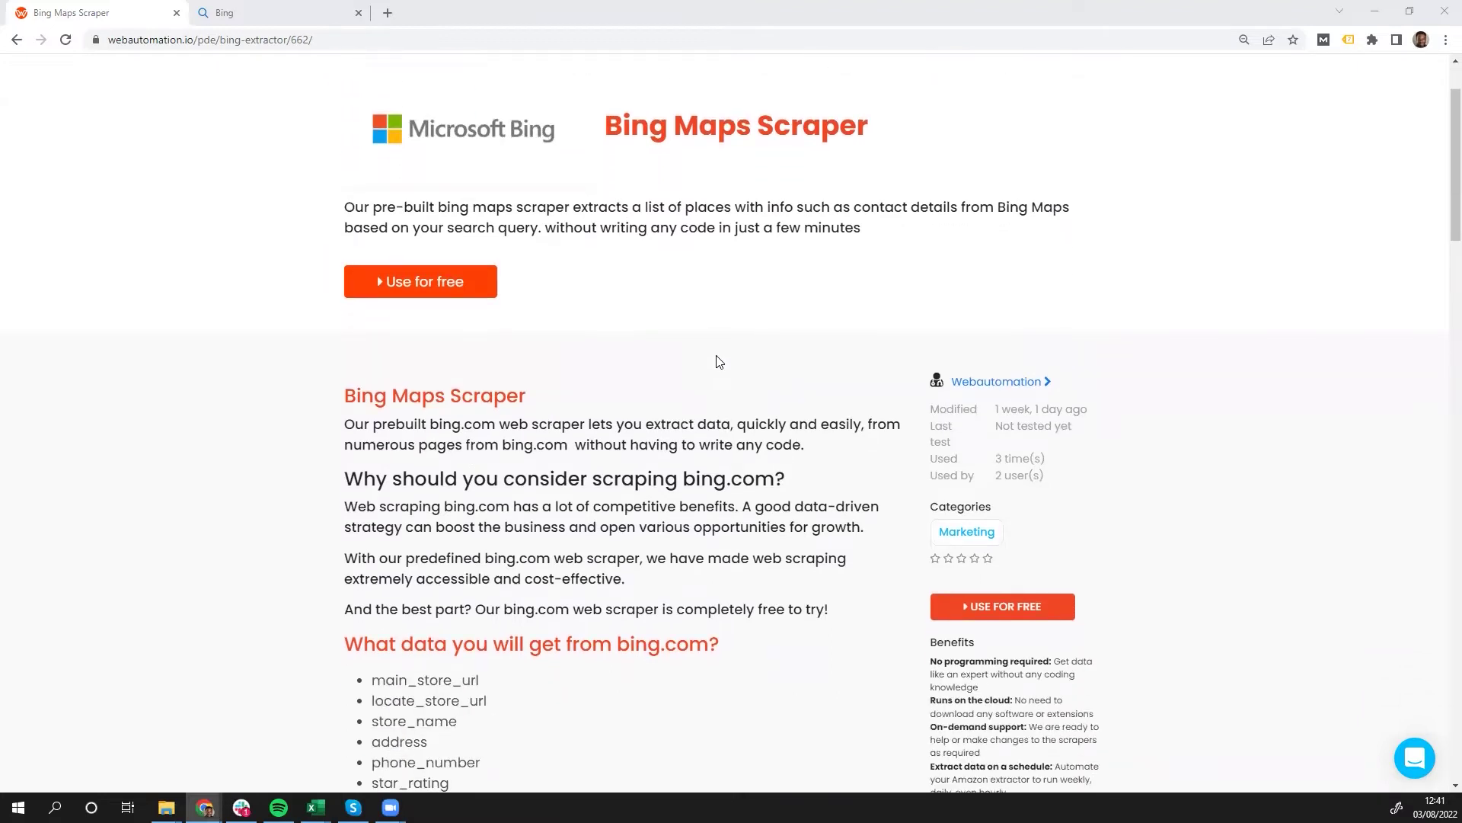
pyautogui.scroll(-2, 719, 362)
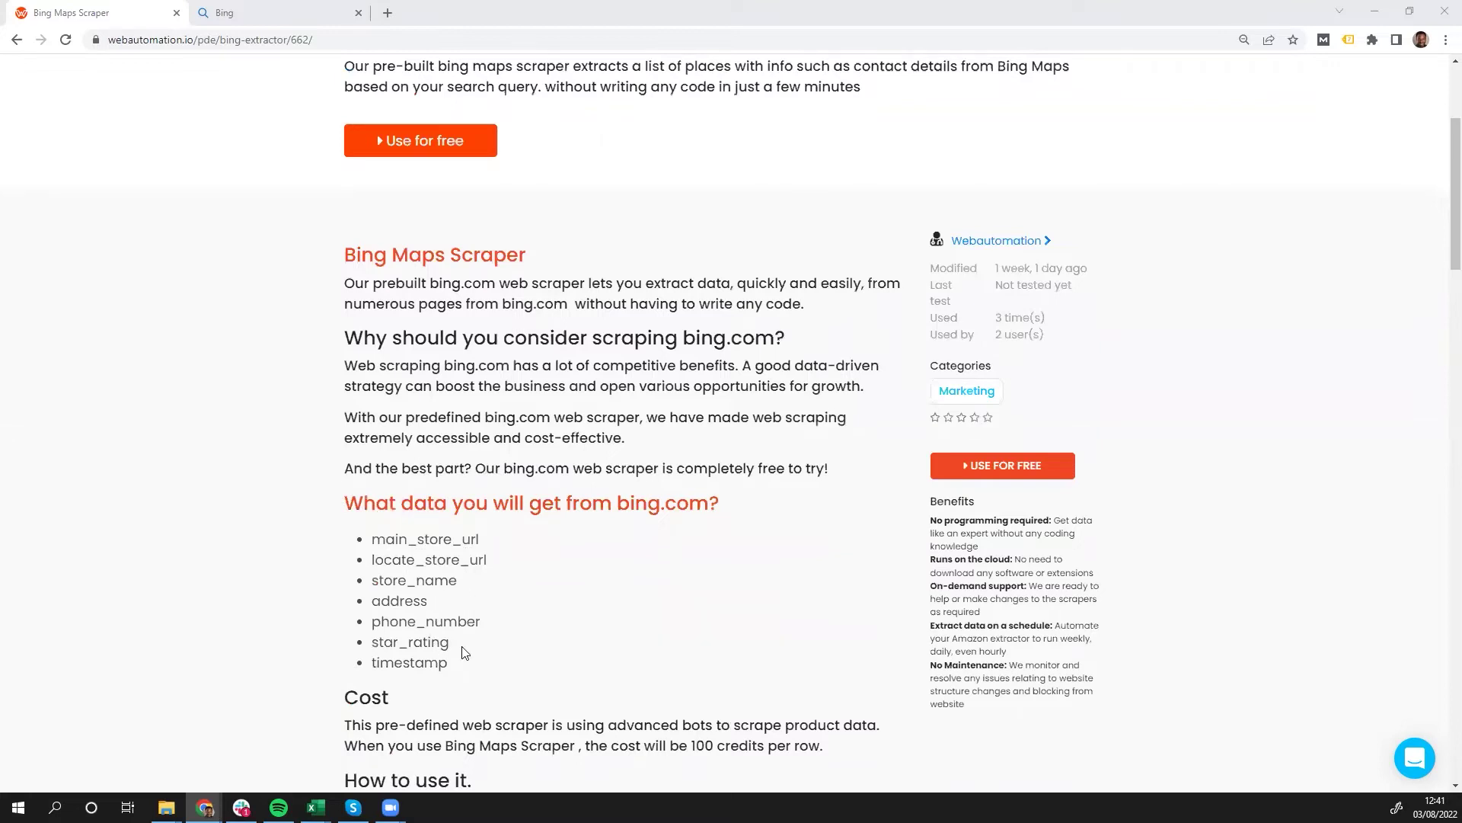
pyautogui.scroll(-1, 463, 652)
pyautogui.scroll(3, 472, 630)
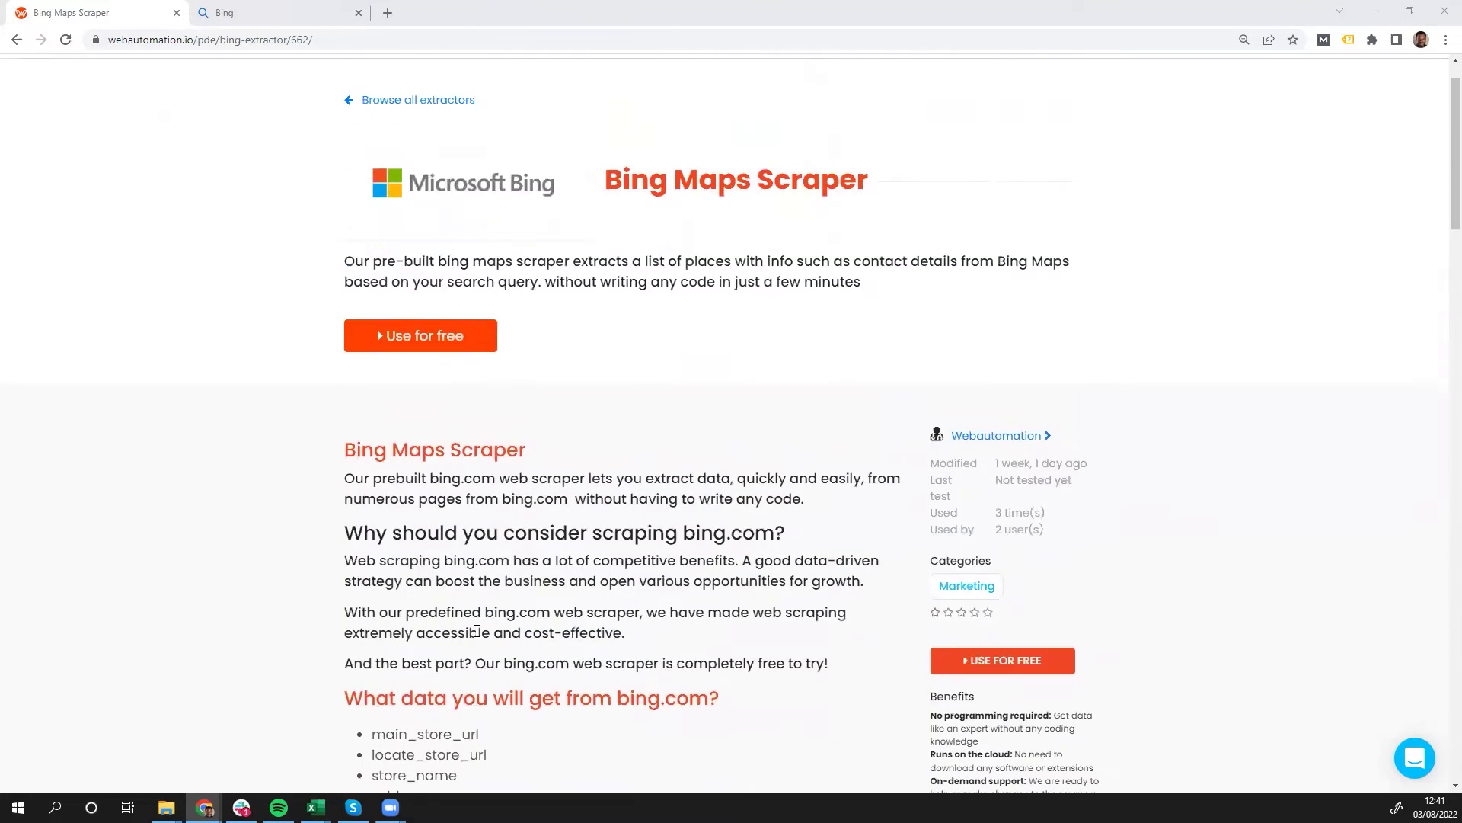
pyautogui.click(440, 343)
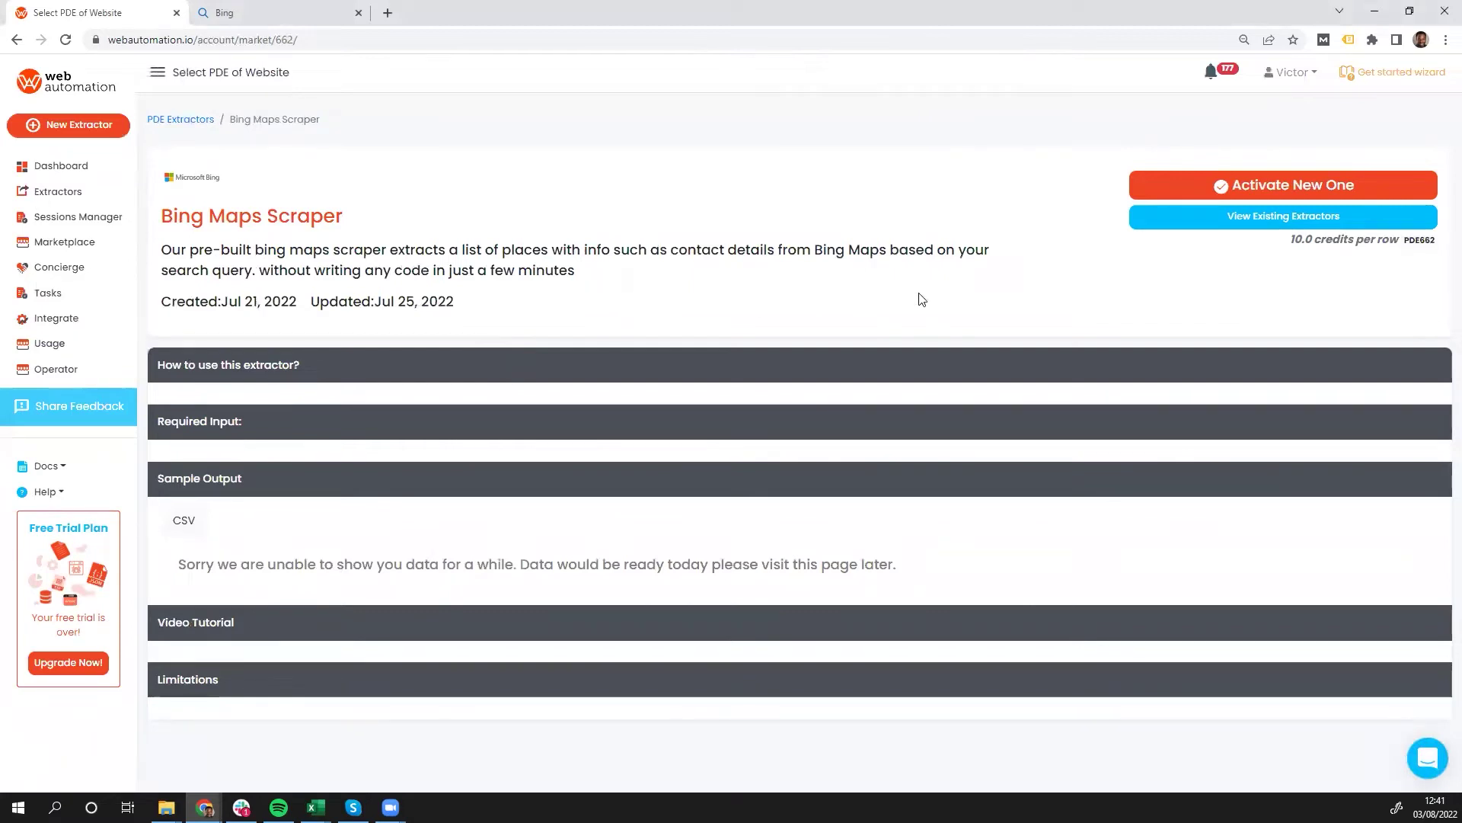
pyautogui.click(1178, 187)
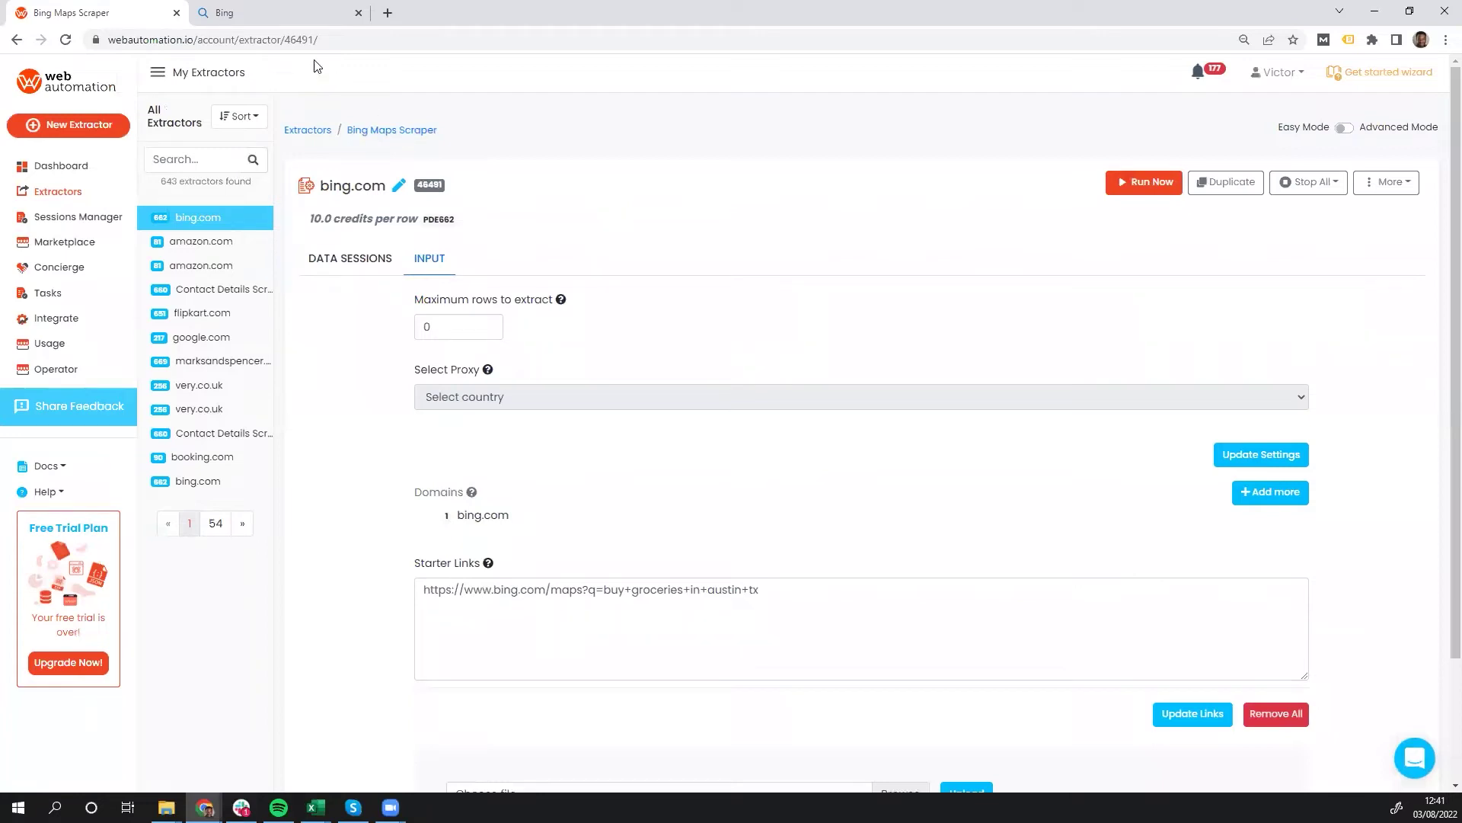
# Step: Search Bing for 'grocery stores london' and show the results on Bing Maps
pyautogui.click(285, 14)
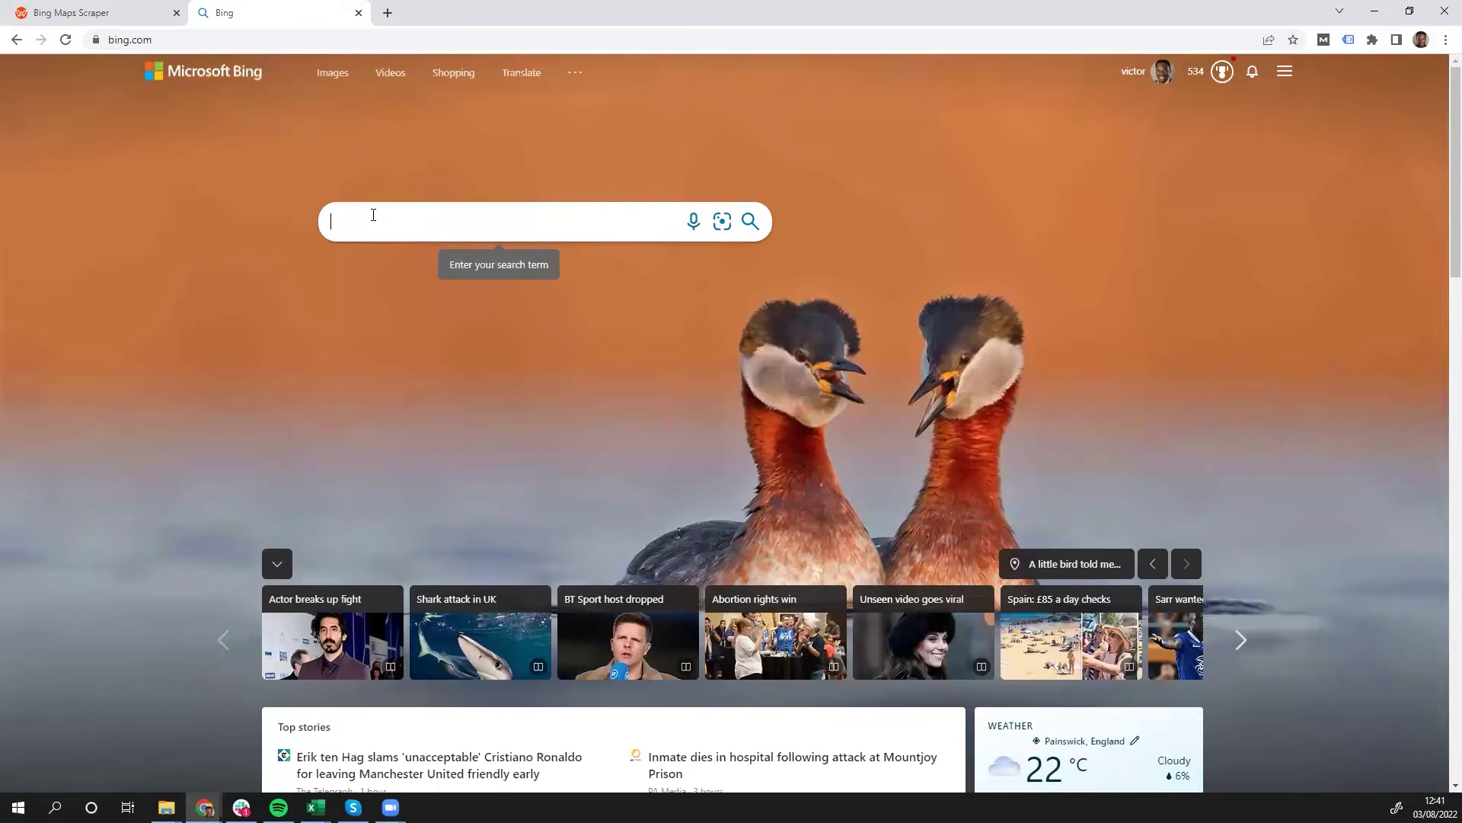
pyautogui.write('gro')
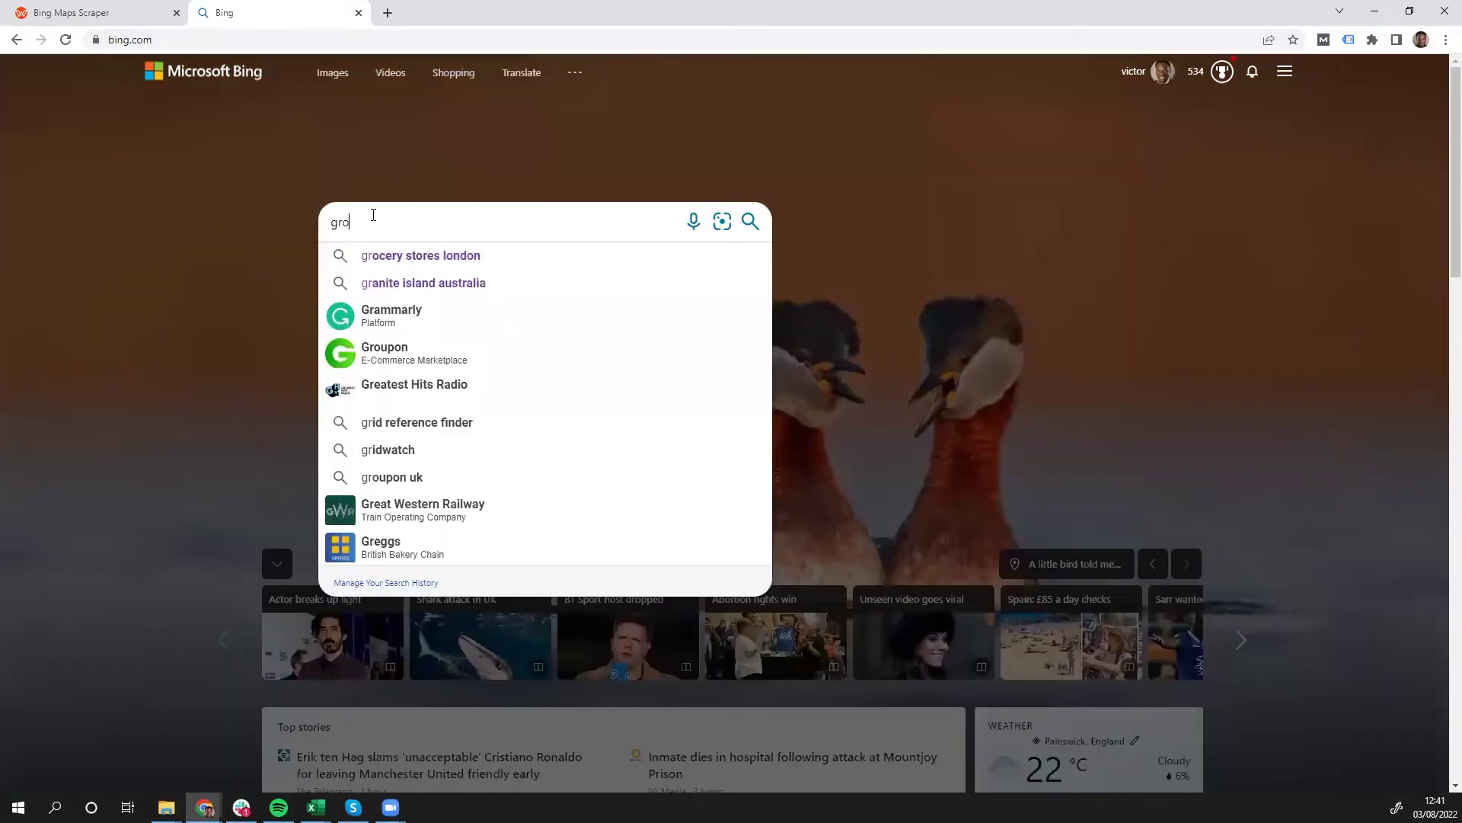
pyautogui.press('Down')
pyautogui.press('Return')
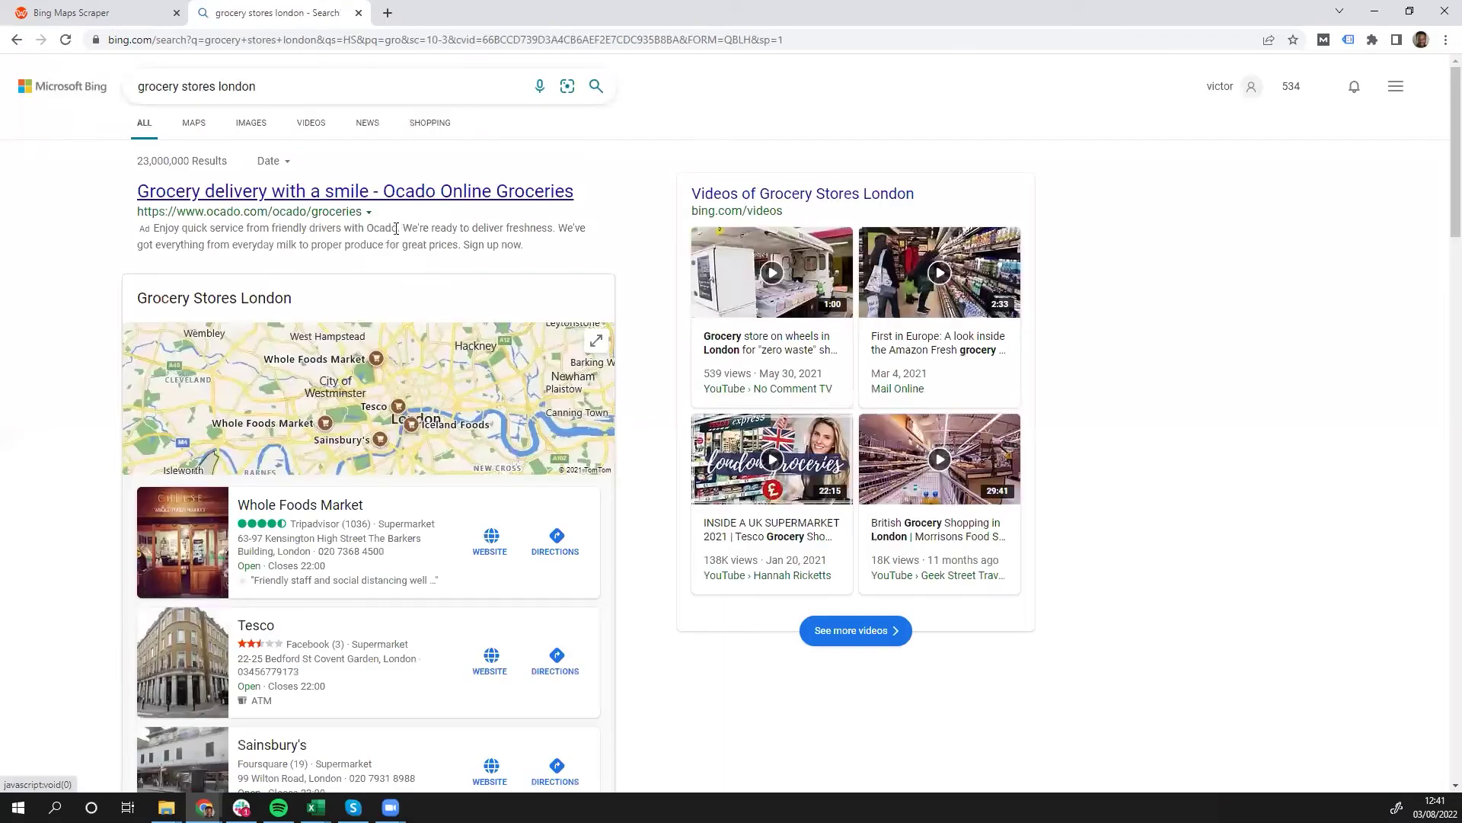
pyautogui.click(203, 136)
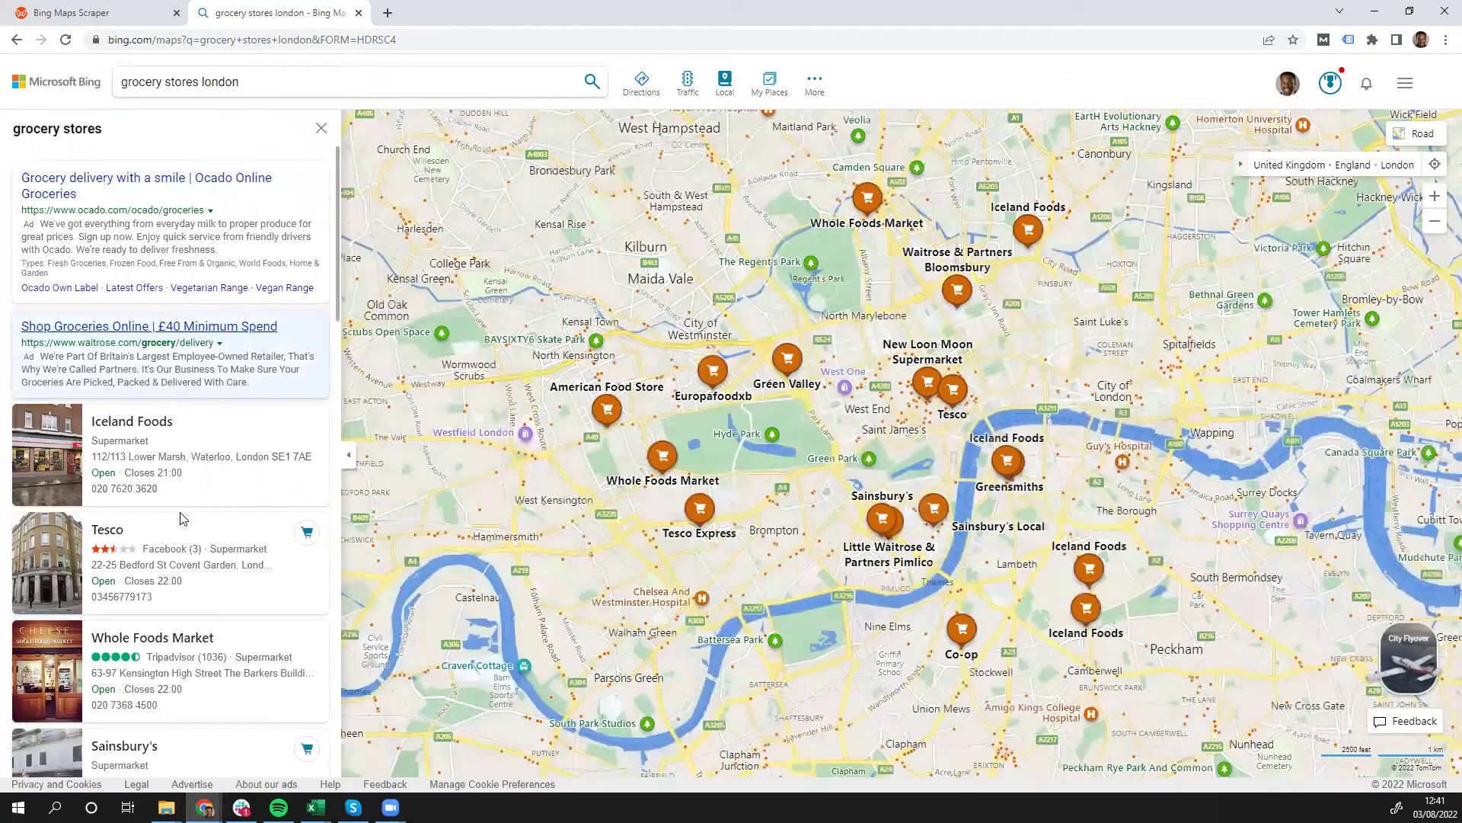
# Step: Copy the Bing Maps results page URL and return to the scraper tab
pyautogui.scroll(-2, 198, 554)
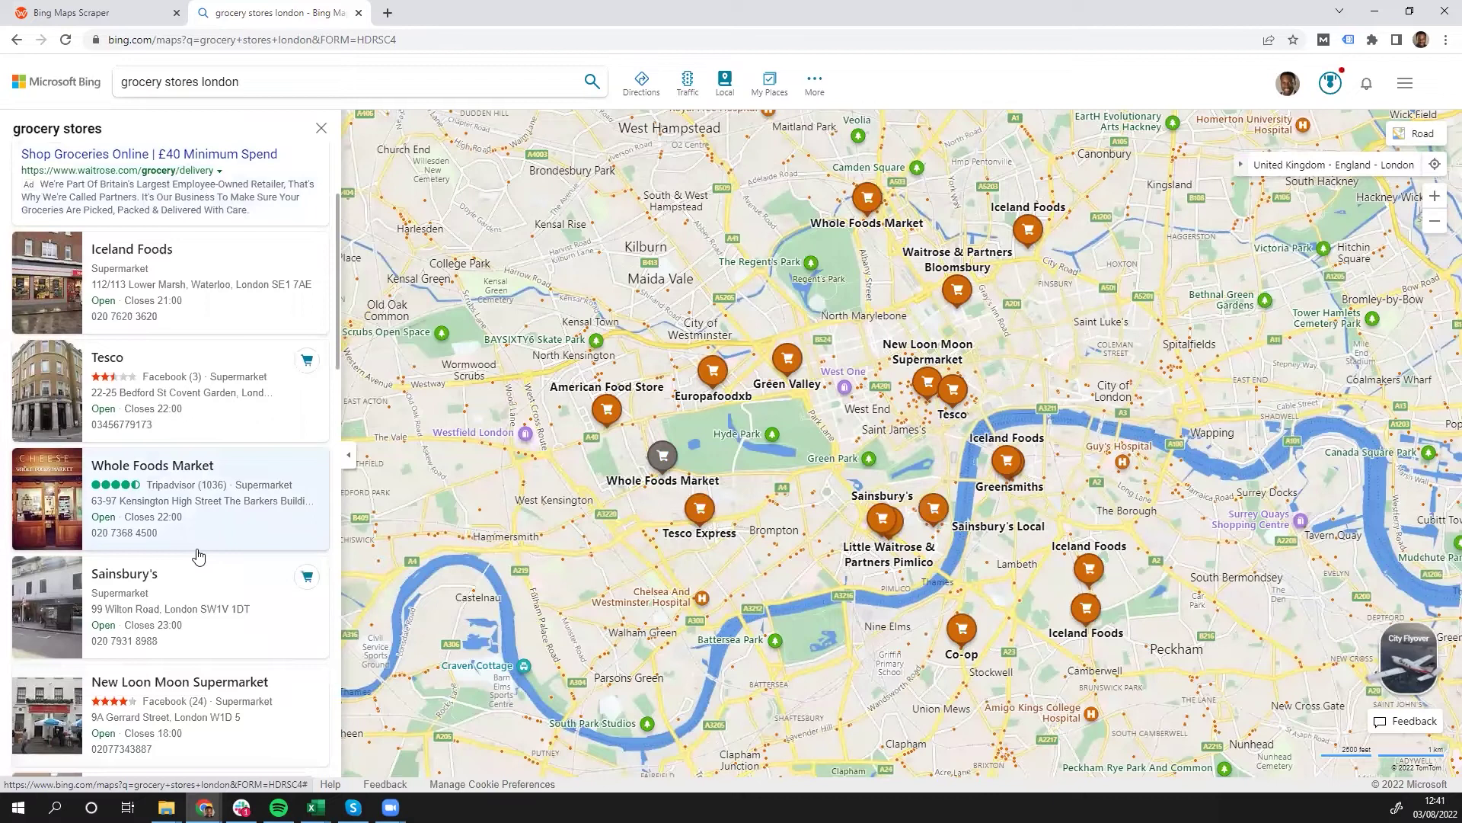
pyautogui.scroll(-3, 198, 554)
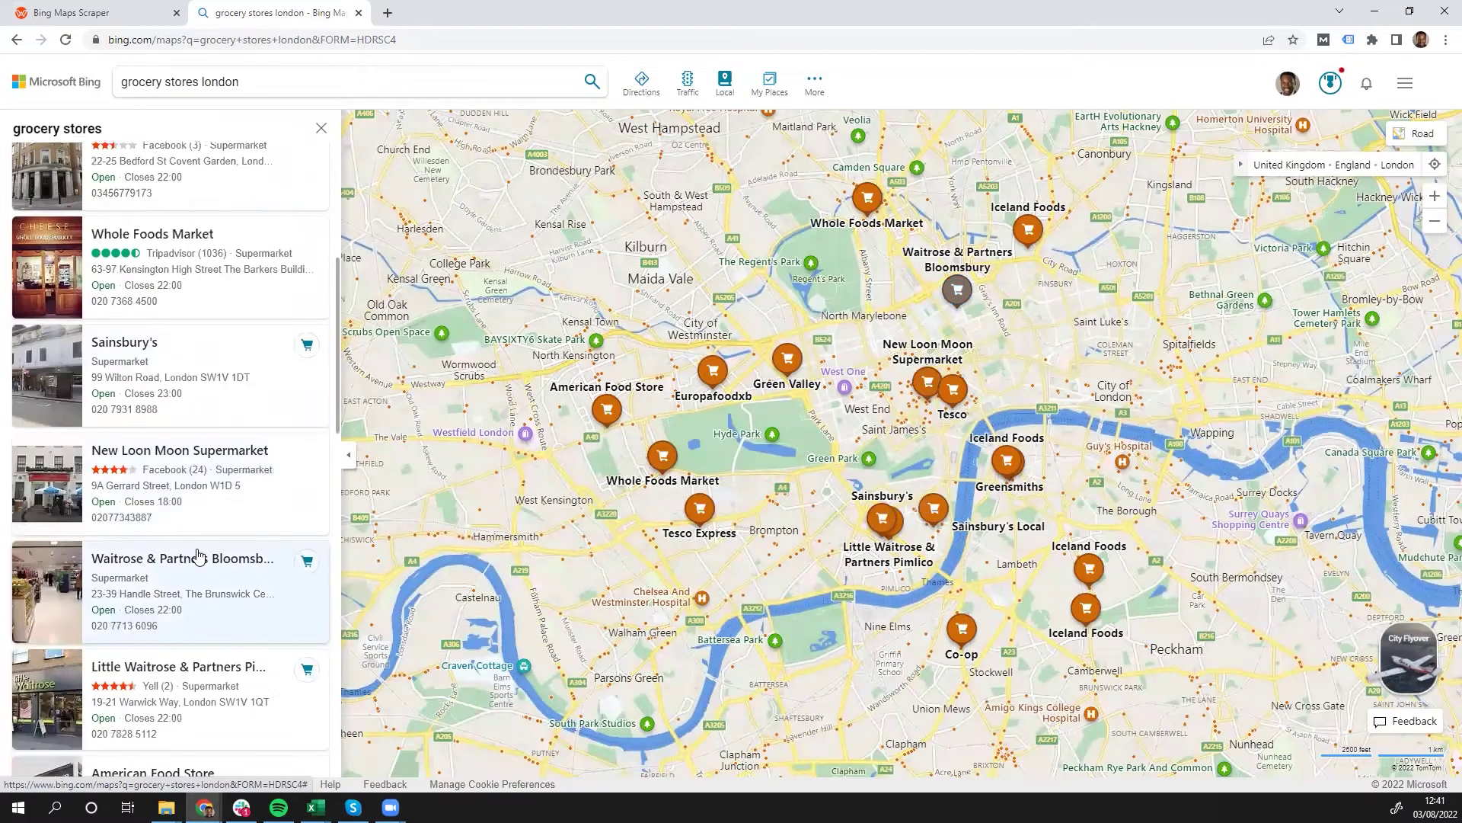
pyautogui.scroll(5, 198, 554)
pyautogui.click(236, 42)
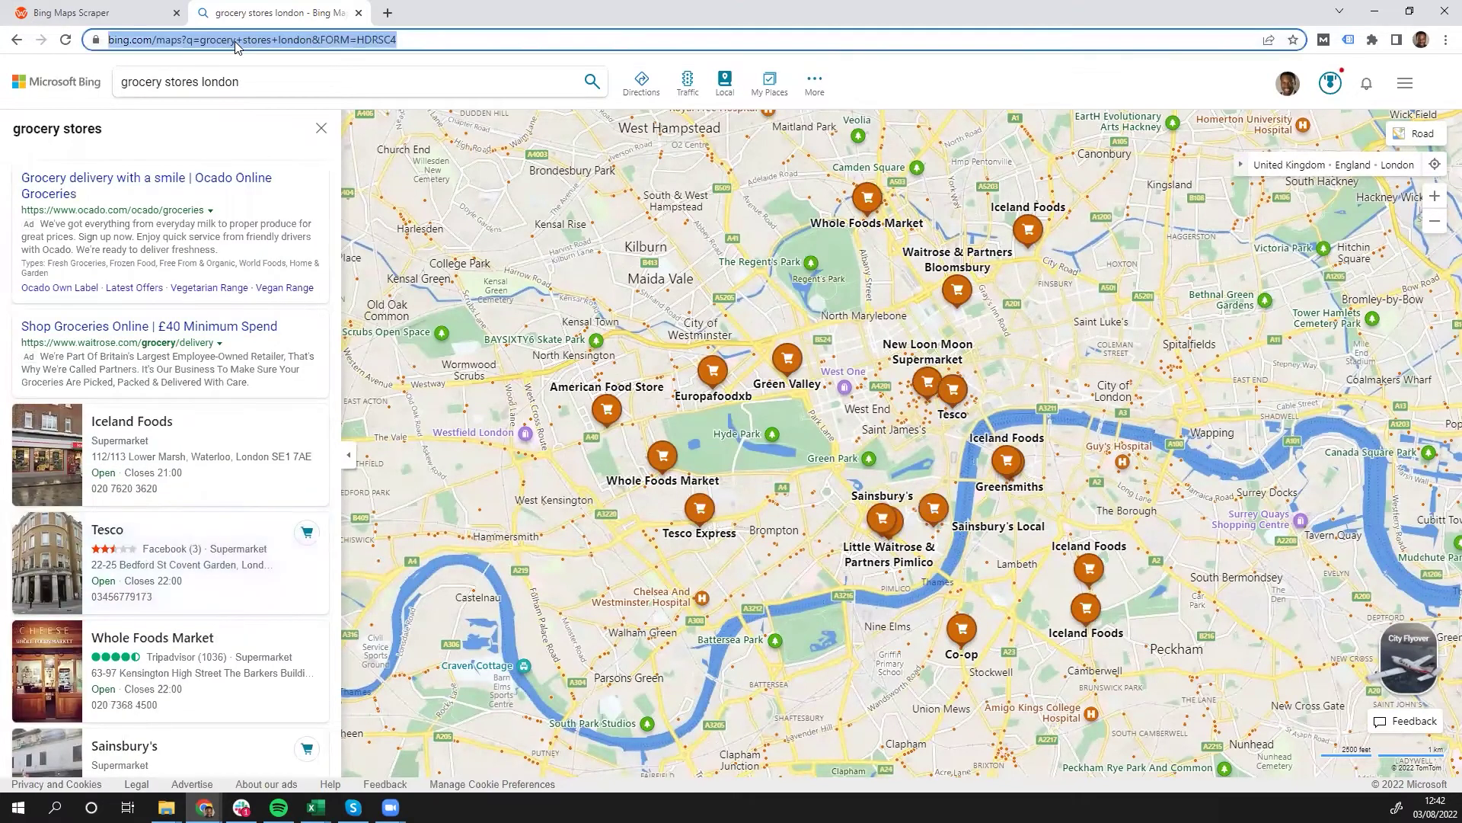
pyautogui.rightClick(236, 44)
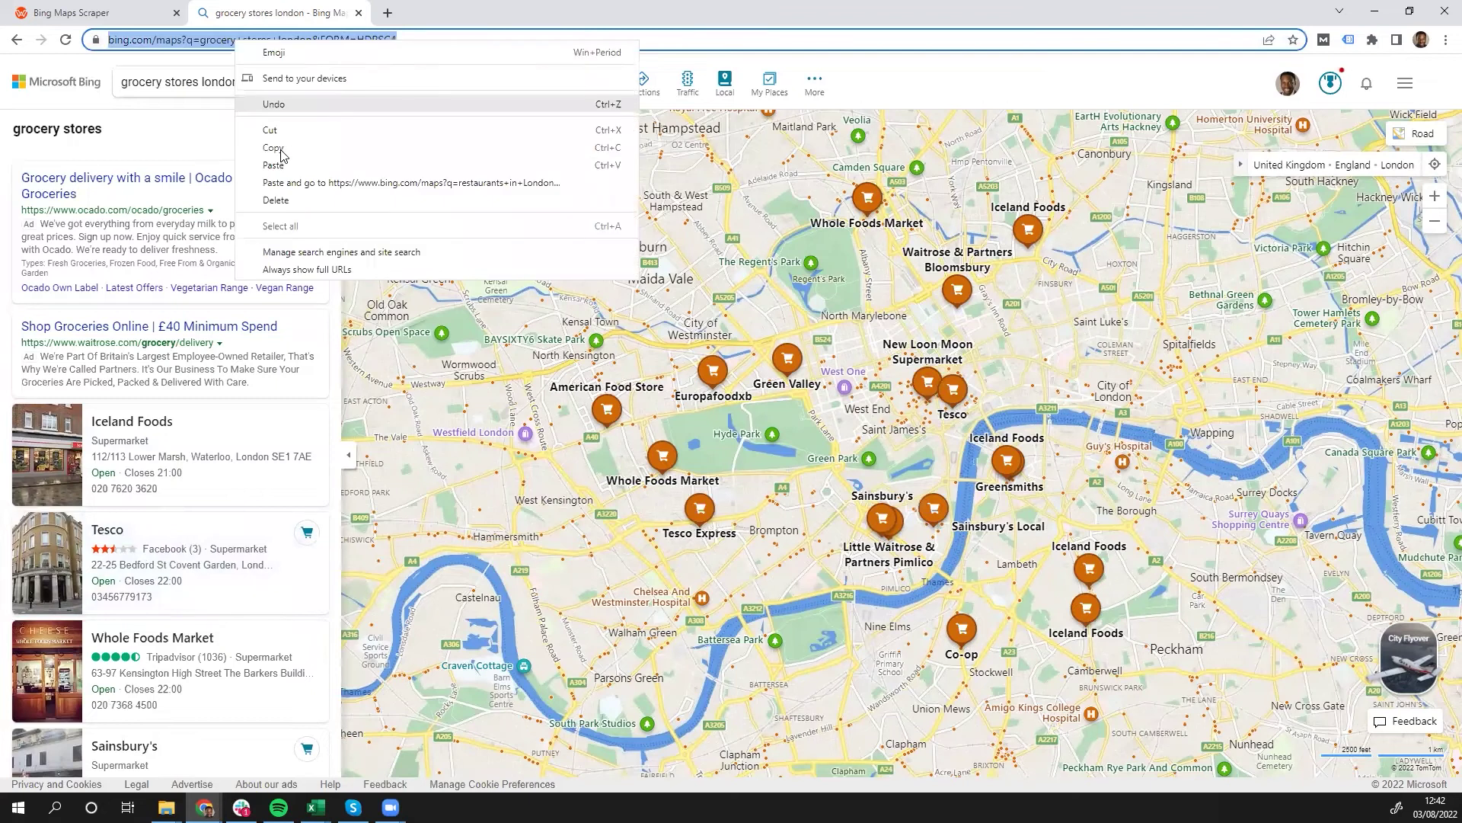
pyautogui.click(281, 149)
pyautogui.click(99, 12)
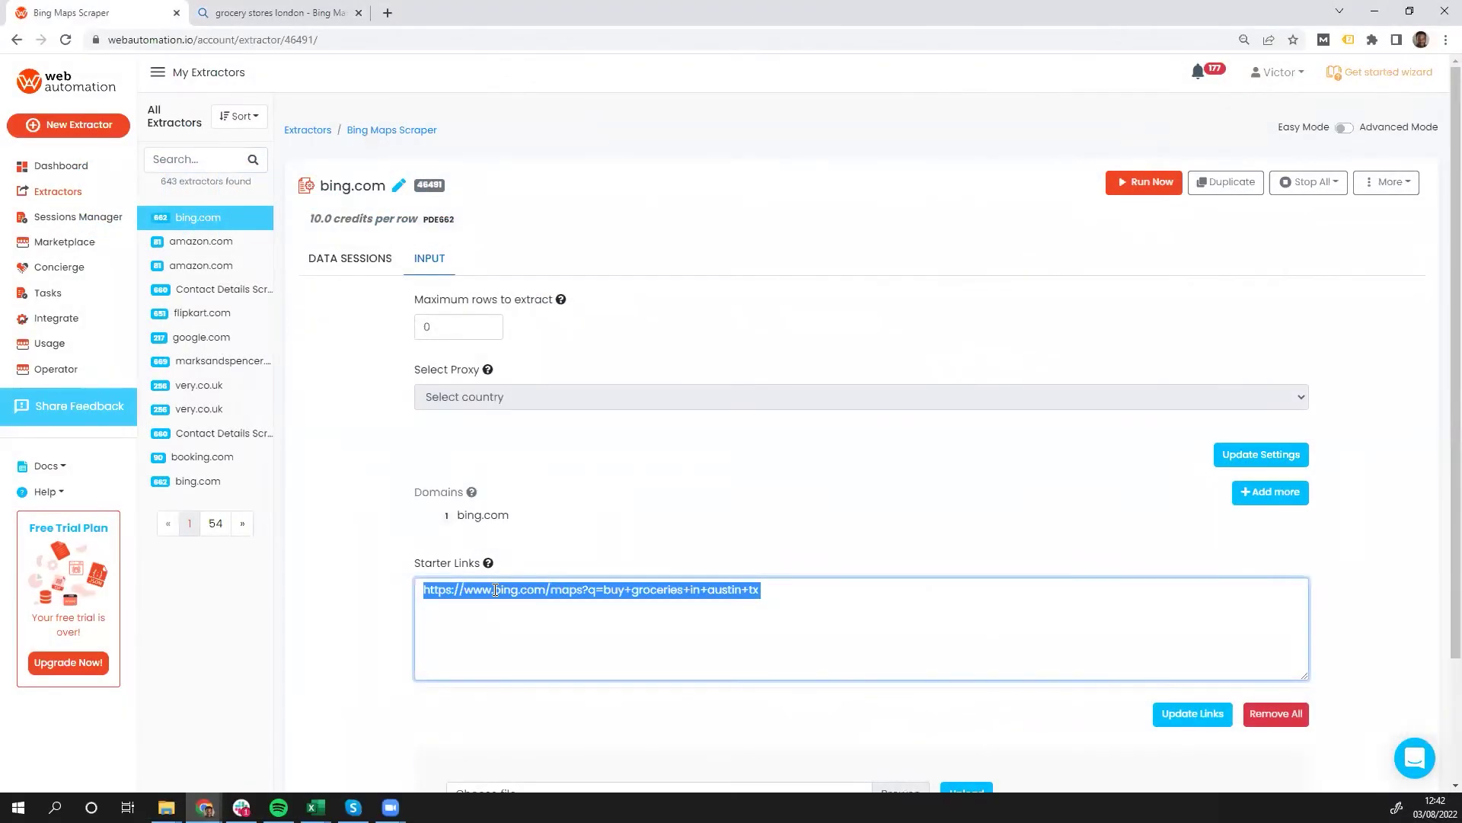
# Step: Replace the starter link with the copied grocery stores London Maps URL
pyautogui.hotkey('ctrl', 'v')
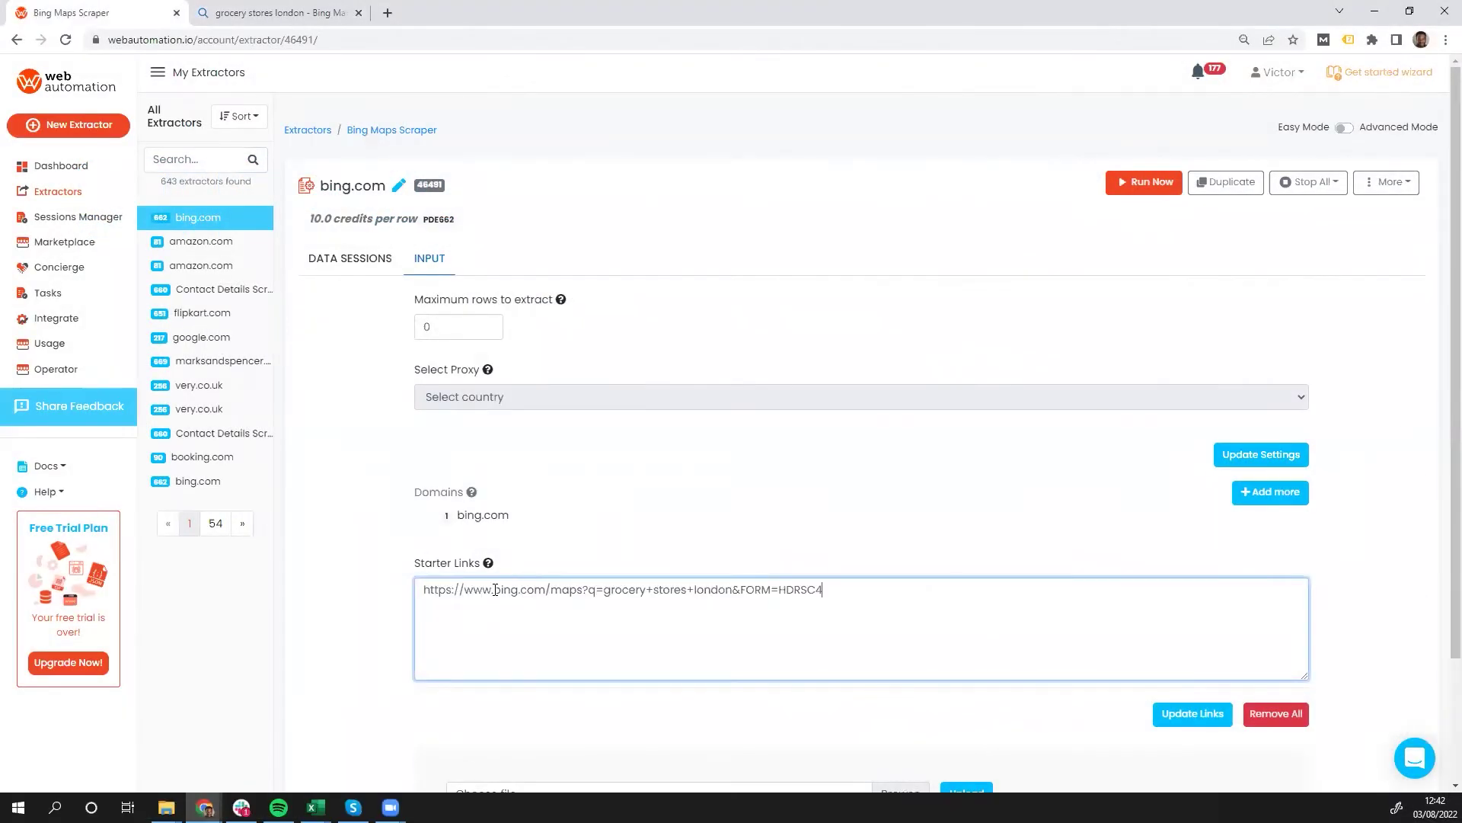
pyautogui.click(1210, 719)
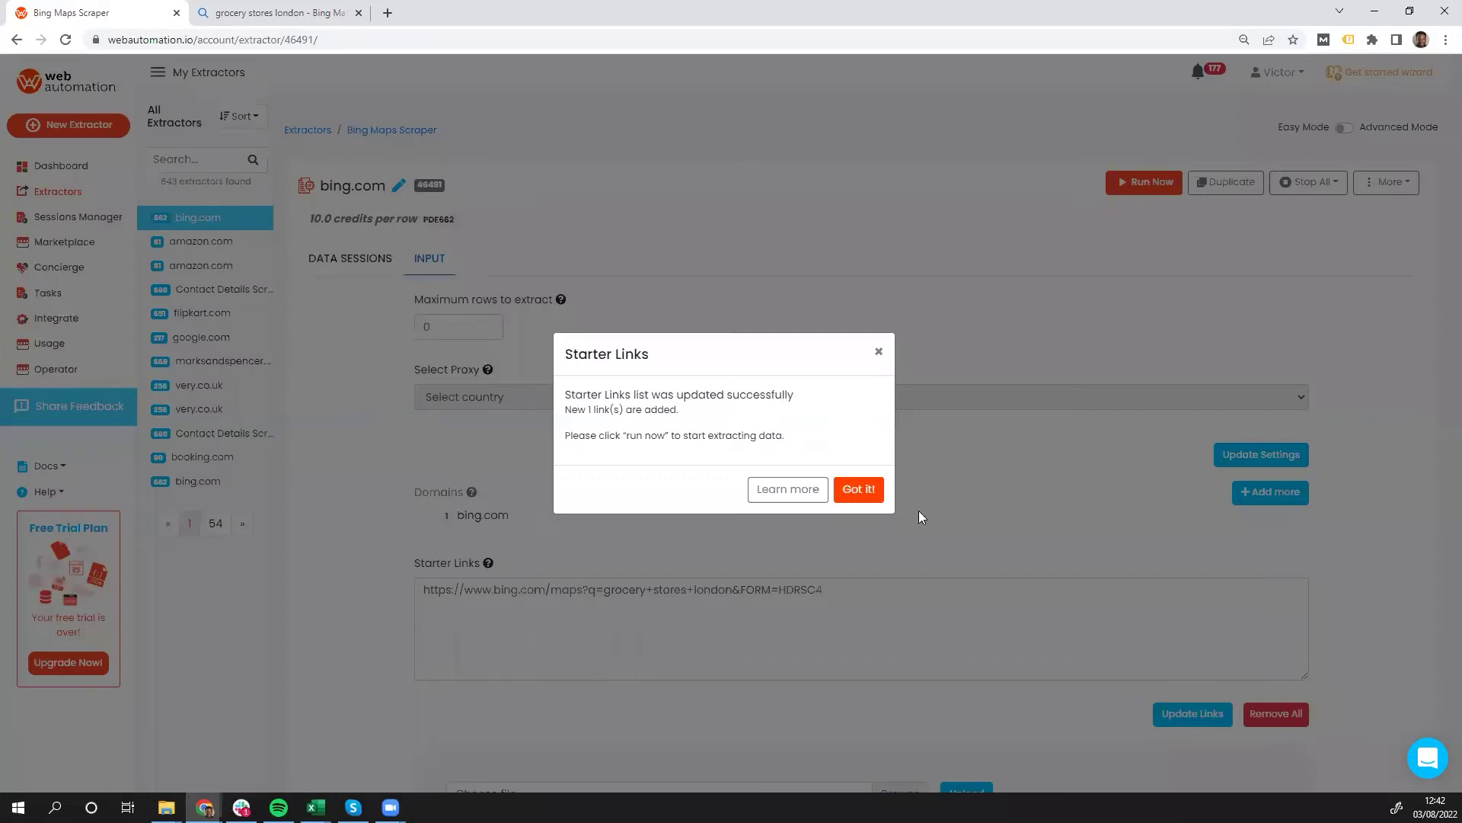
pyautogui.click(861, 490)
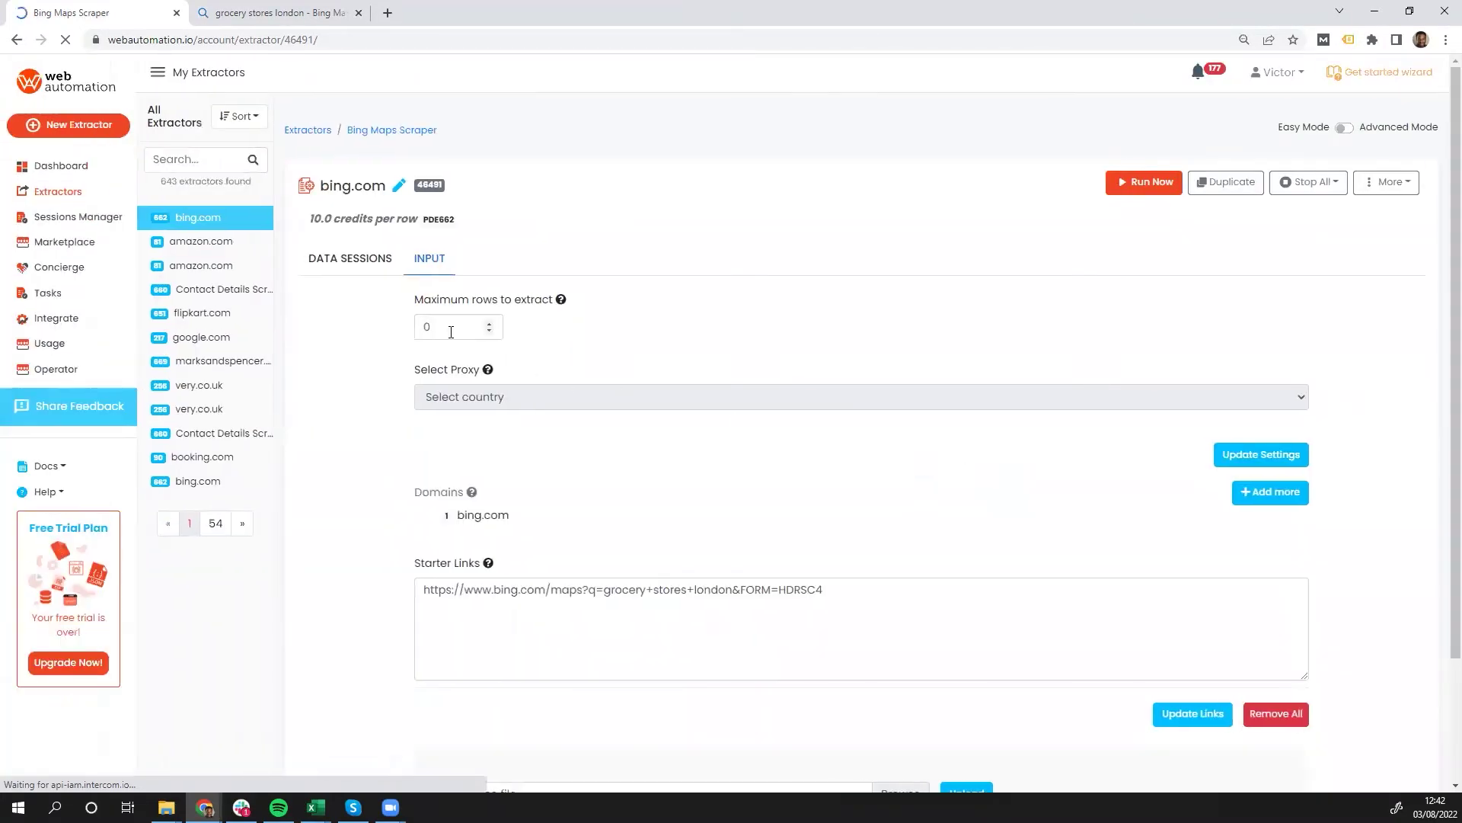
# Step: Set the maximum rows to extract to 10 and save the settings
pyautogui.doubleClick(451, 330)
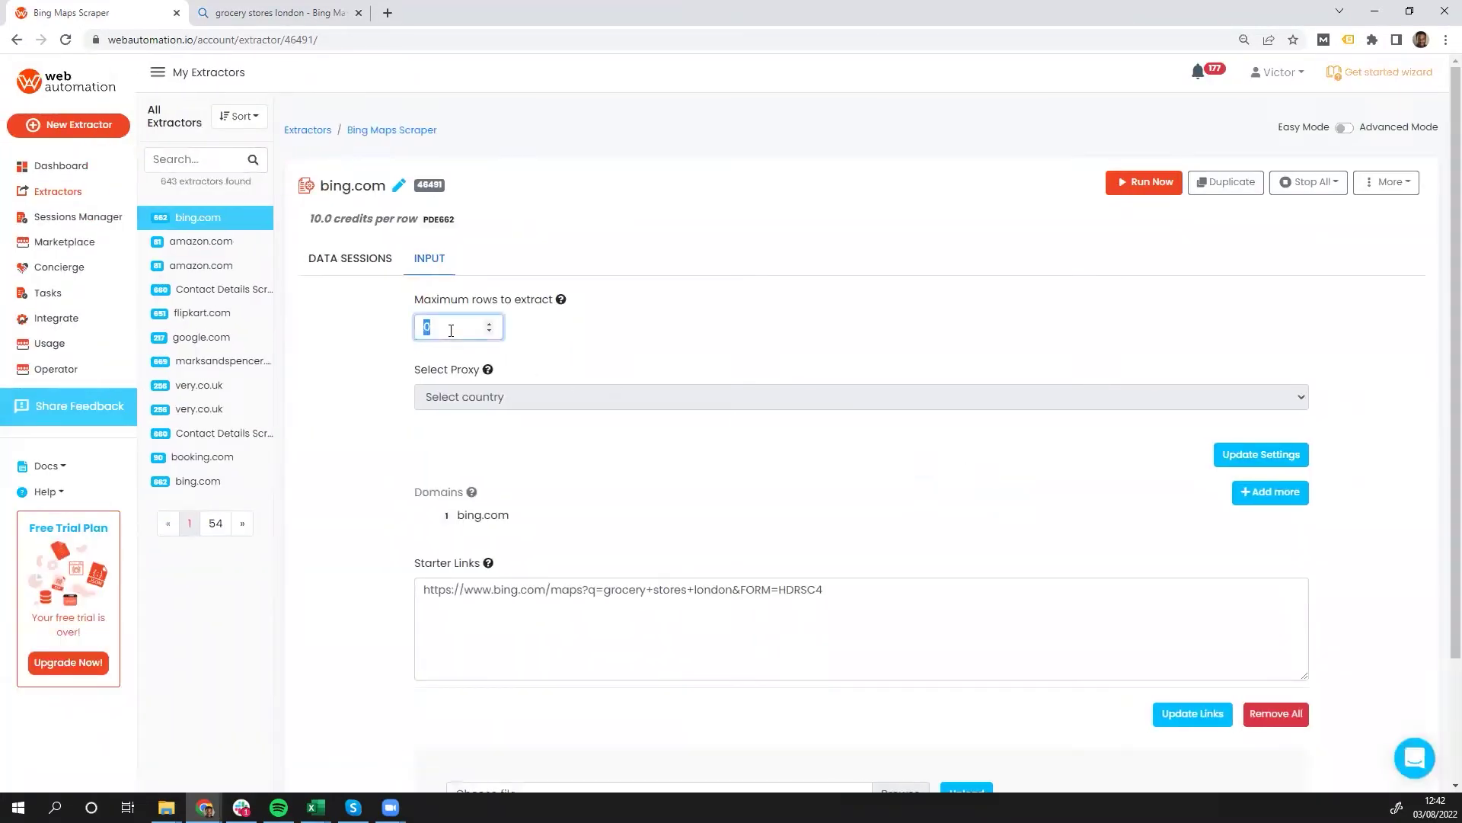
pyautogui.write('10')
pyautogui.click(1259, 454)
# Step: Run the extractor now so a data session completes with 17 rows
pyautogui.click(1145, 190)
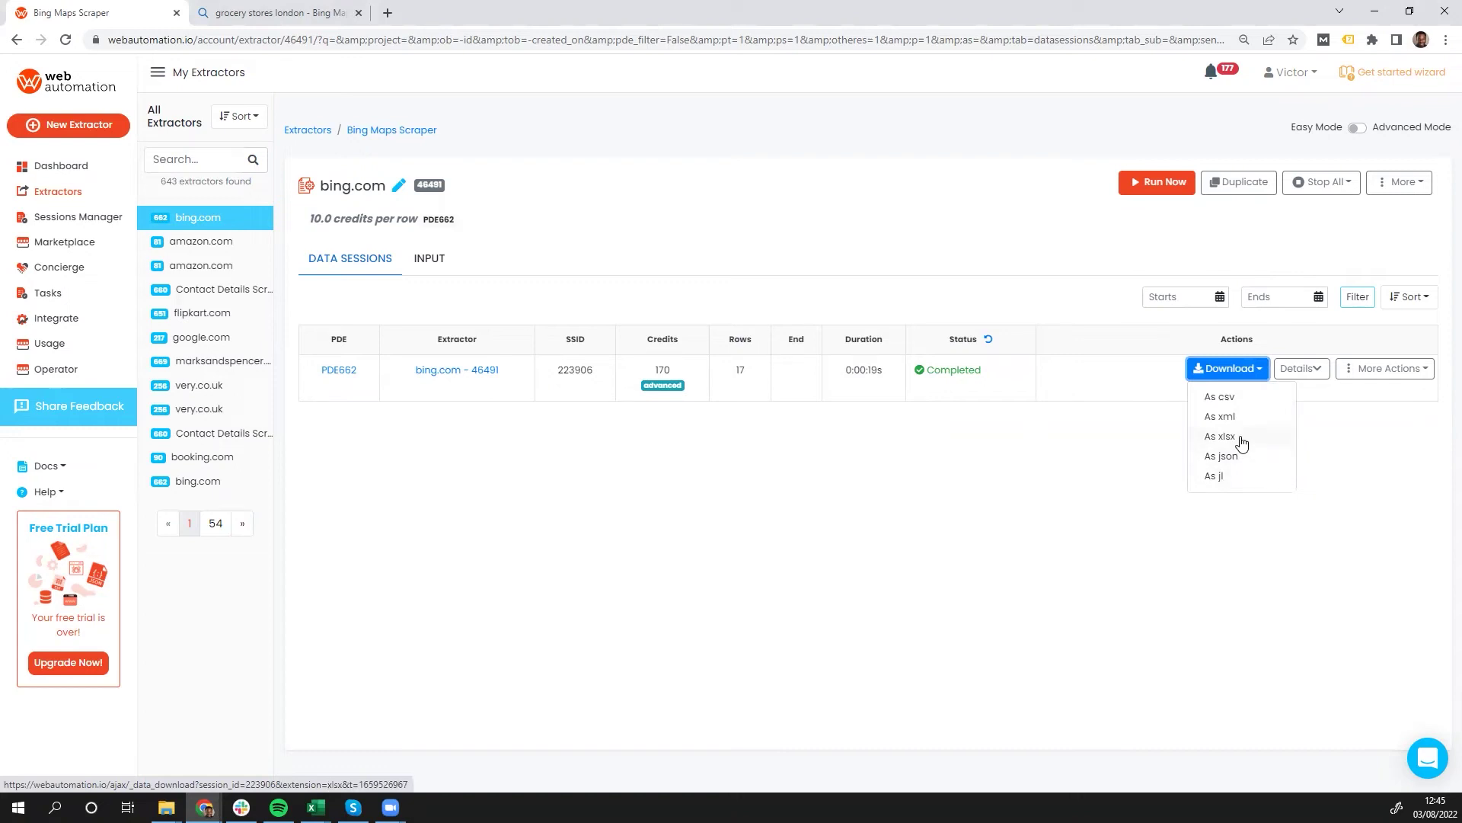
# Step: Download the session results as an xlsx workbook into Downloads
pyautogui.click(1241, 443)
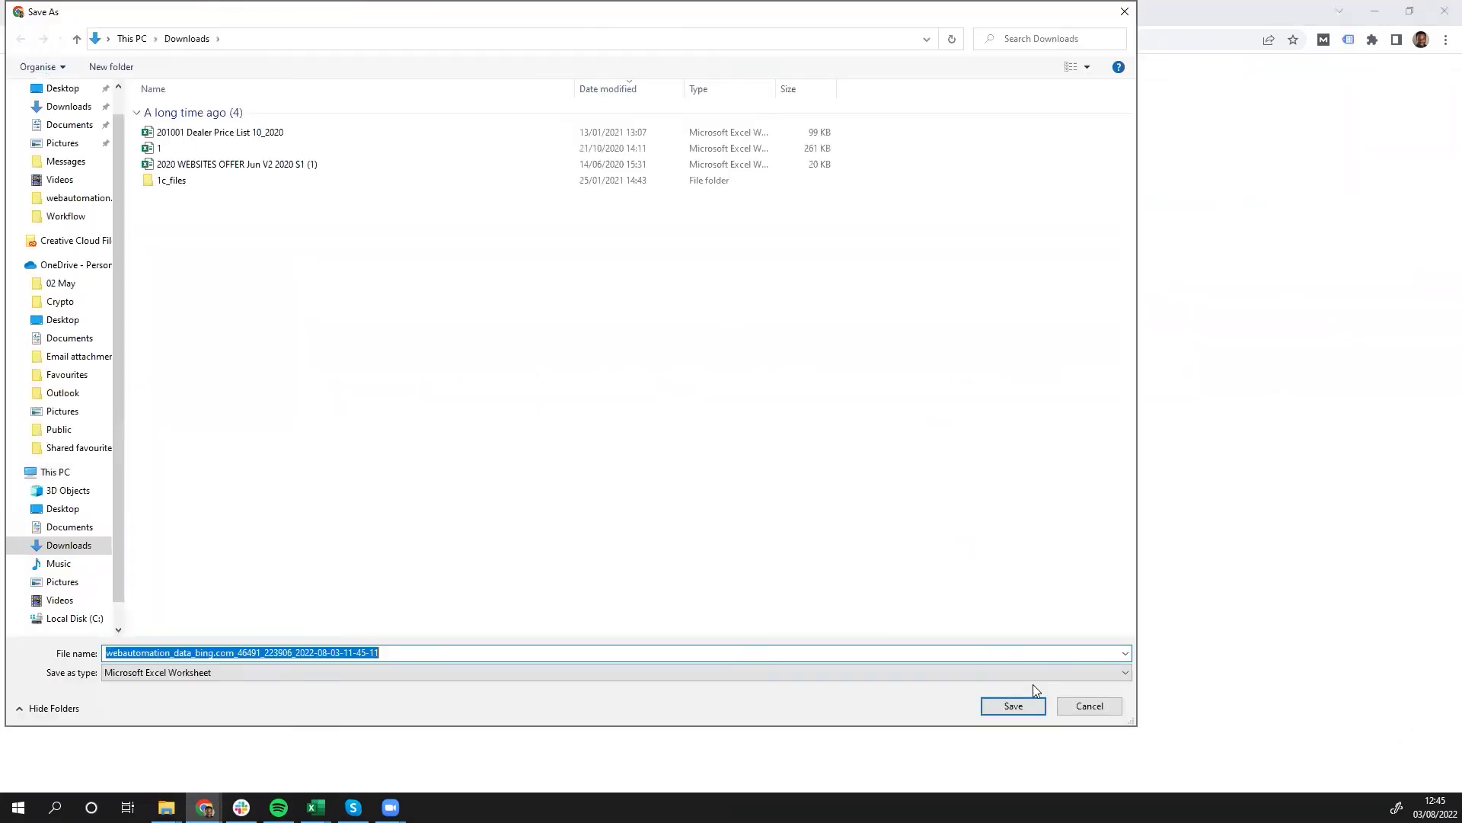
pyautogui.click(1014, 705)
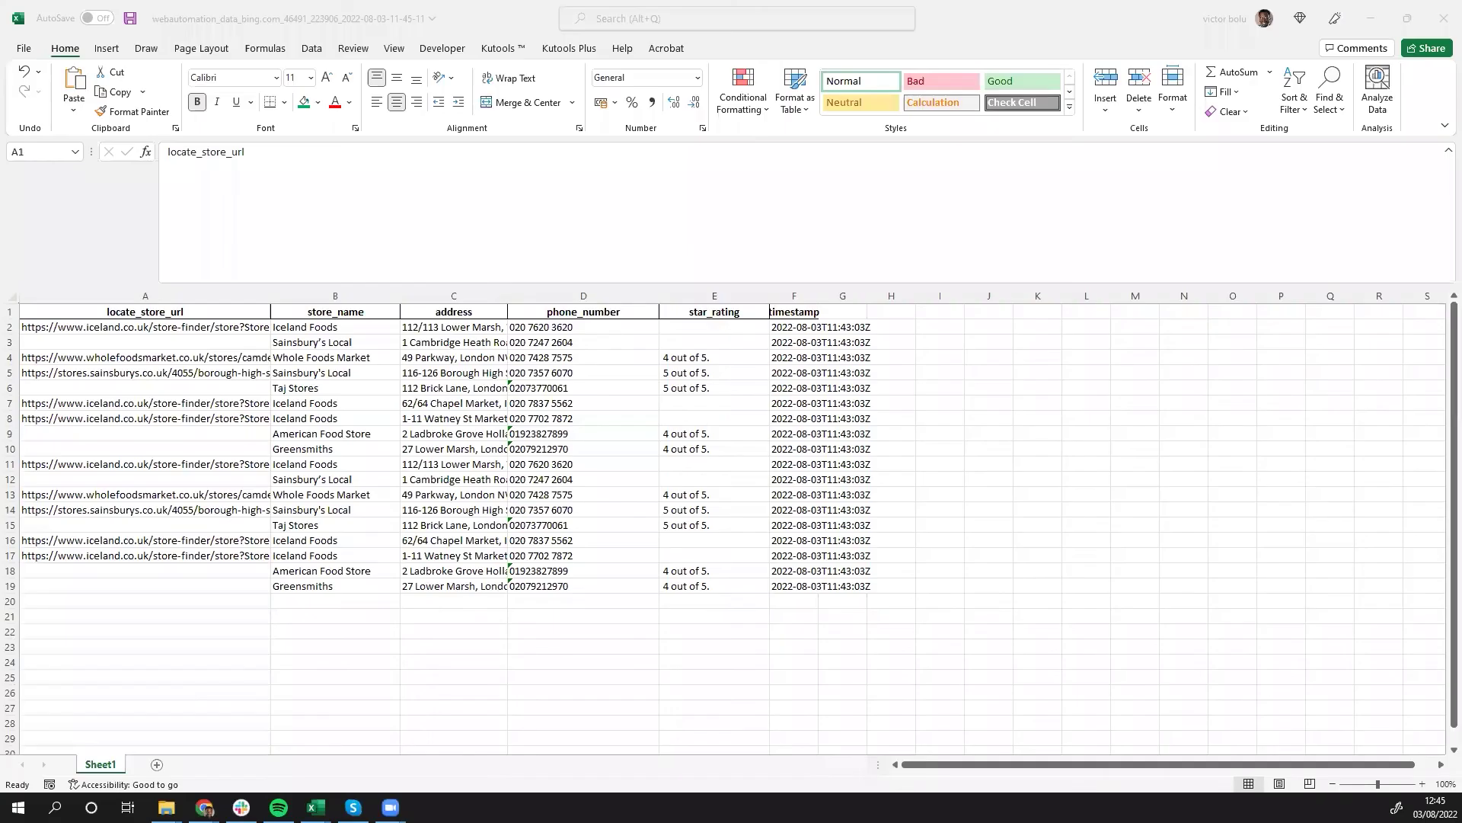
pyautogui.click(136, 329)
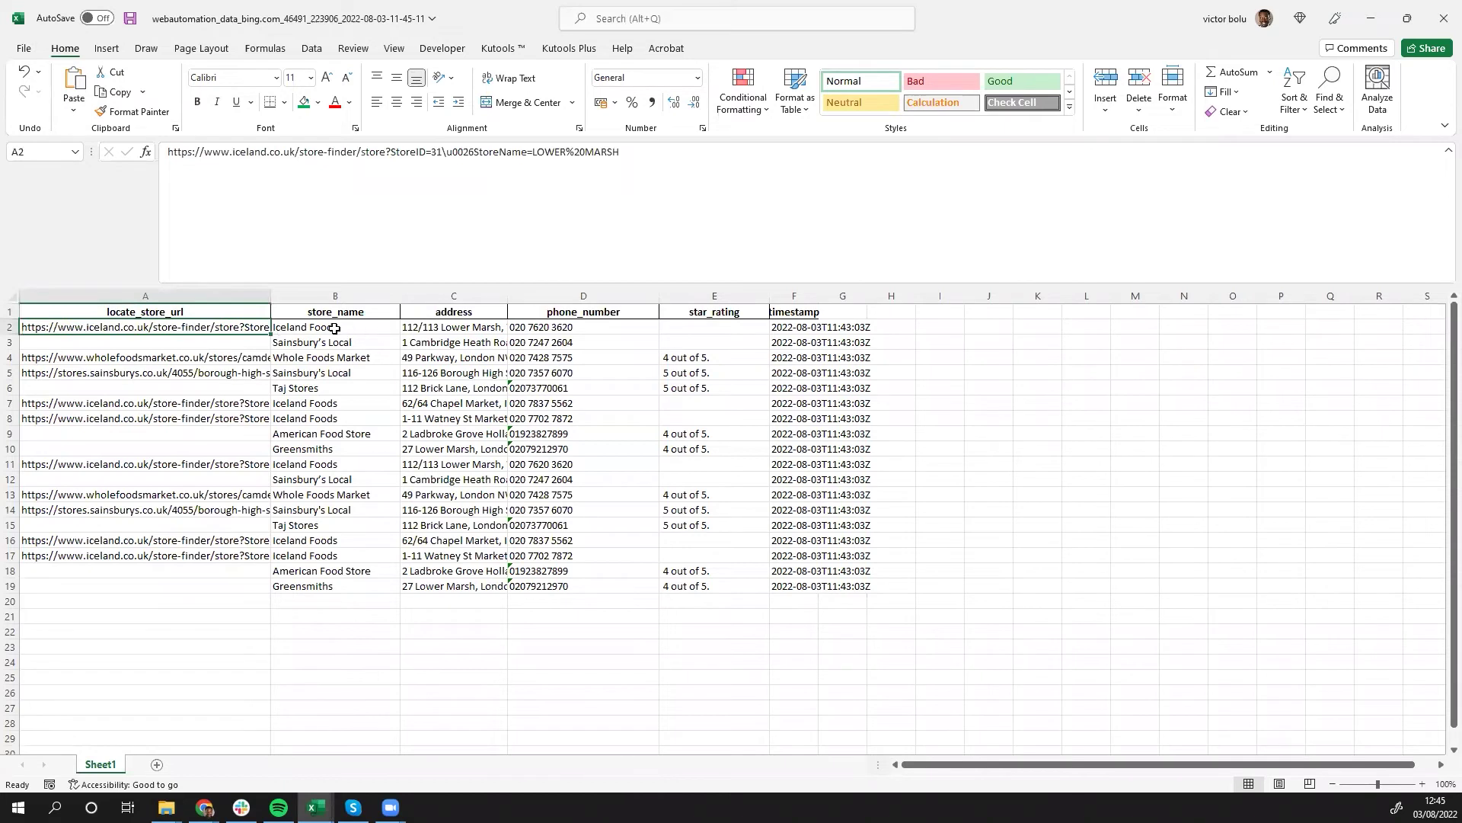
pyautogui.click(335, 328)
pyautogui.click(221, 326)
pyautogui.click(474, 333)
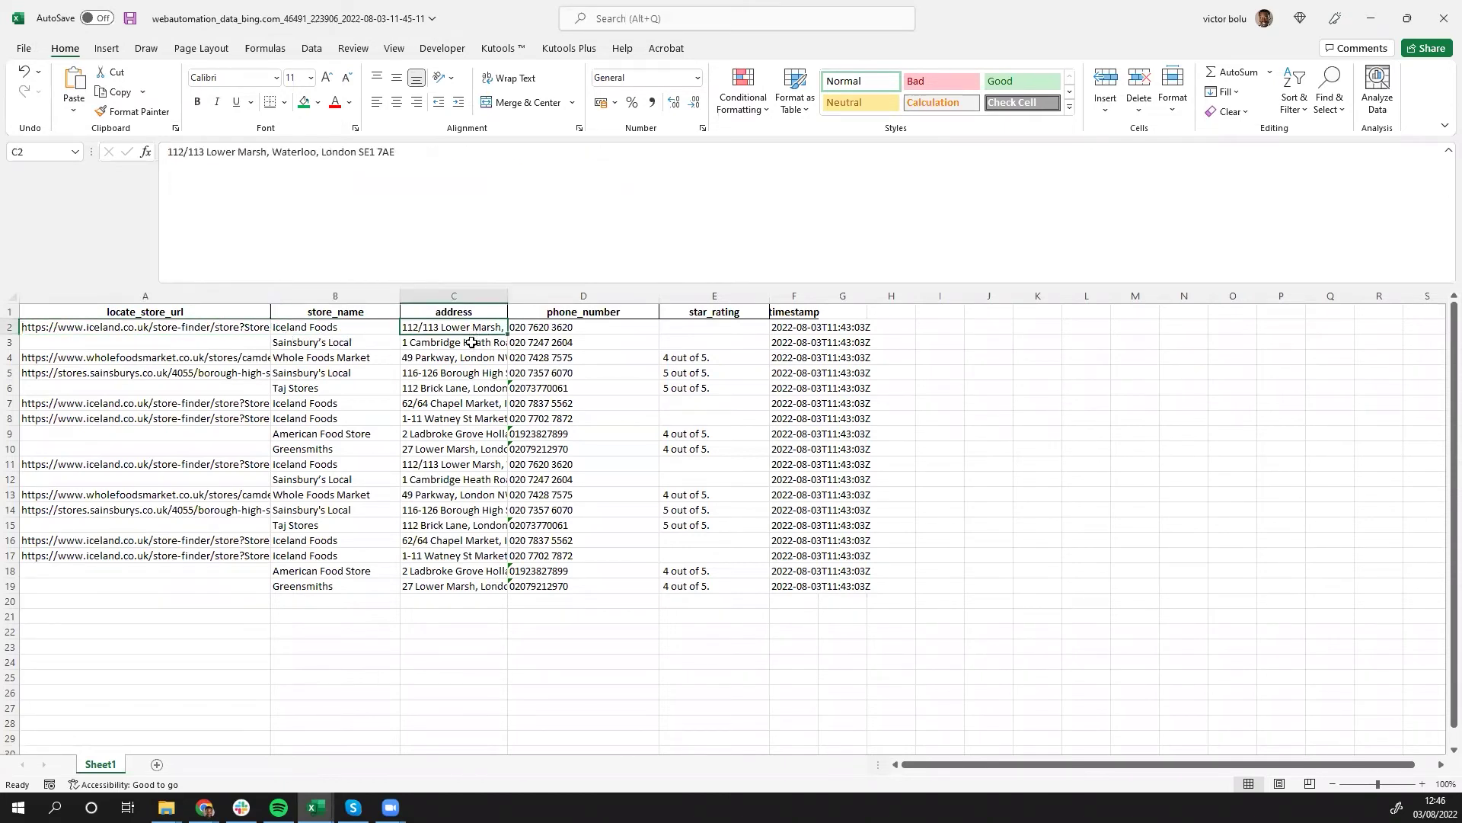
pyautogui.click(598, 339)
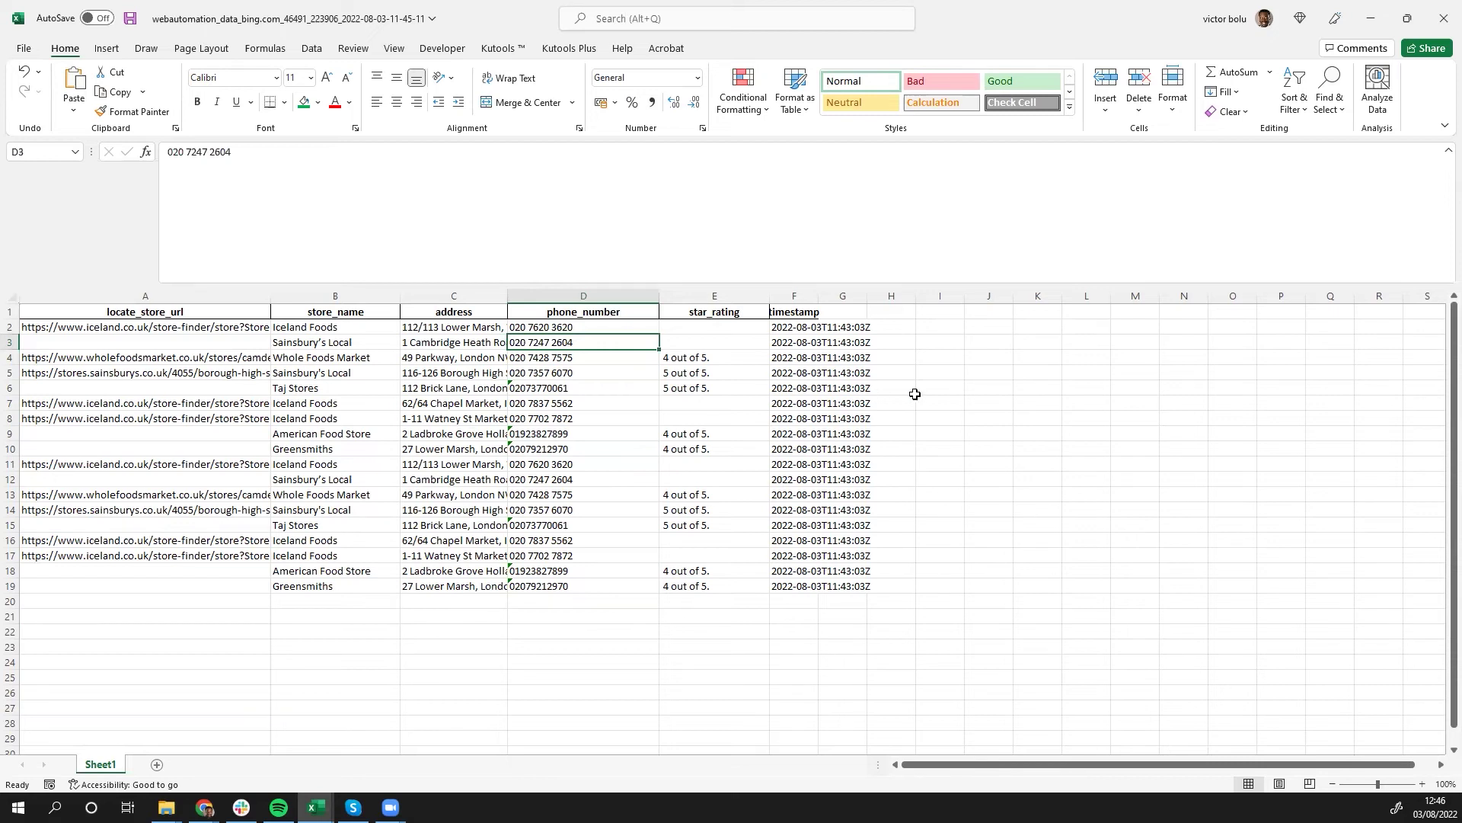
# Step: Minimise both Excel workbooks and show the extractor's More options
pyautogui.click(1371, 18)
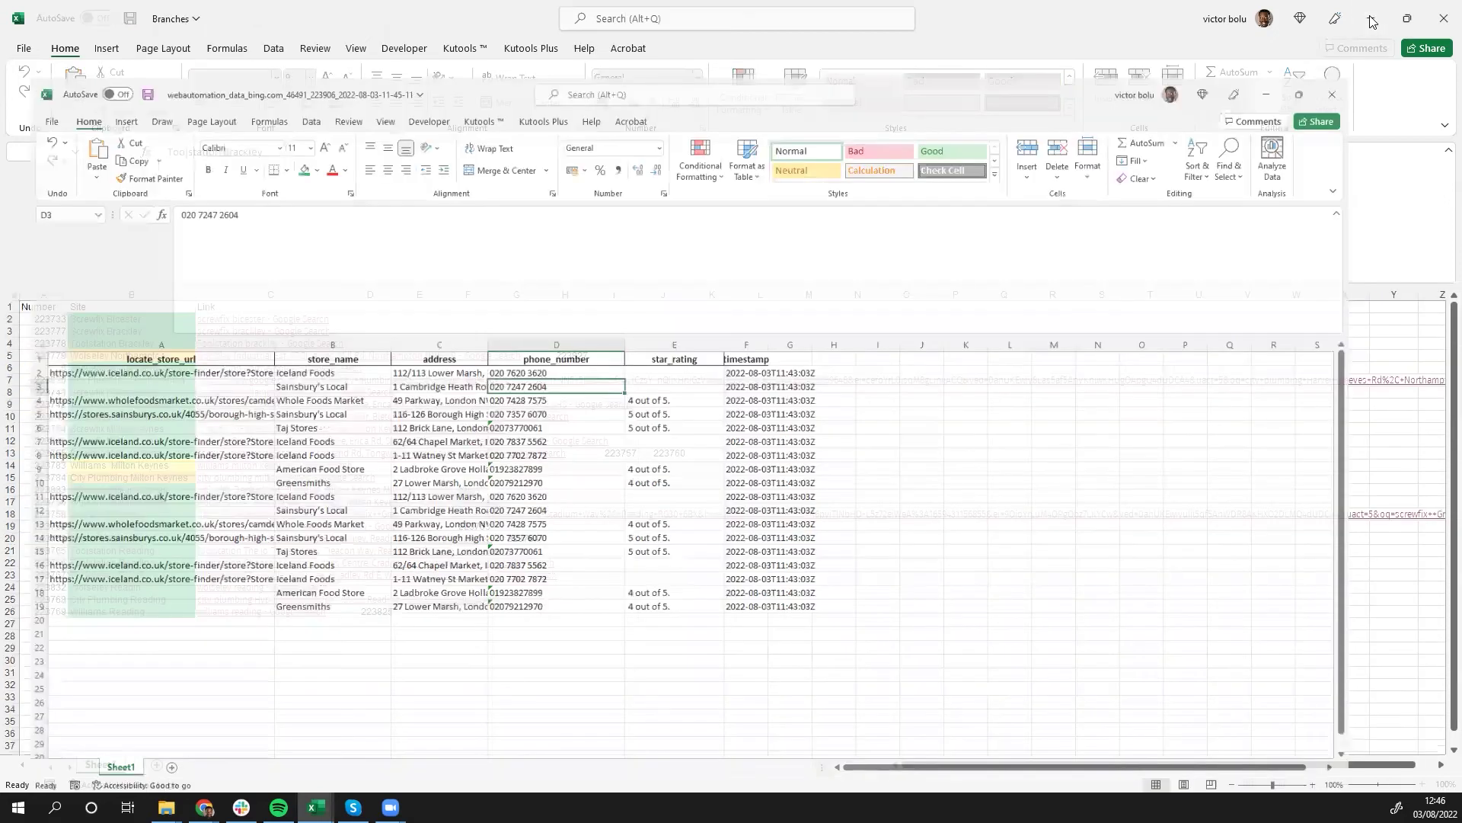
pyautogui.click(1369, 21)
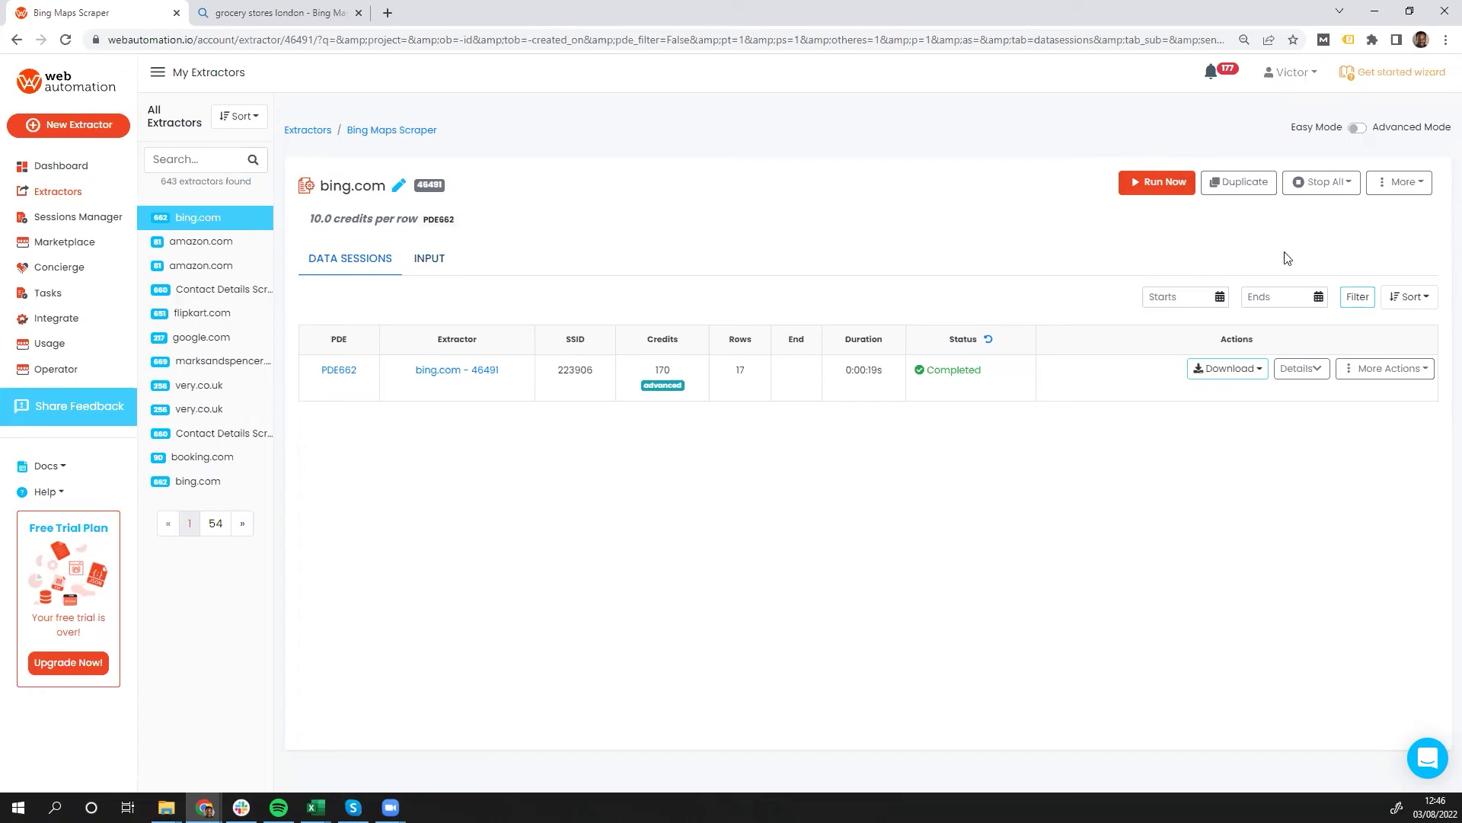
pyautogui.click(1402, 184)
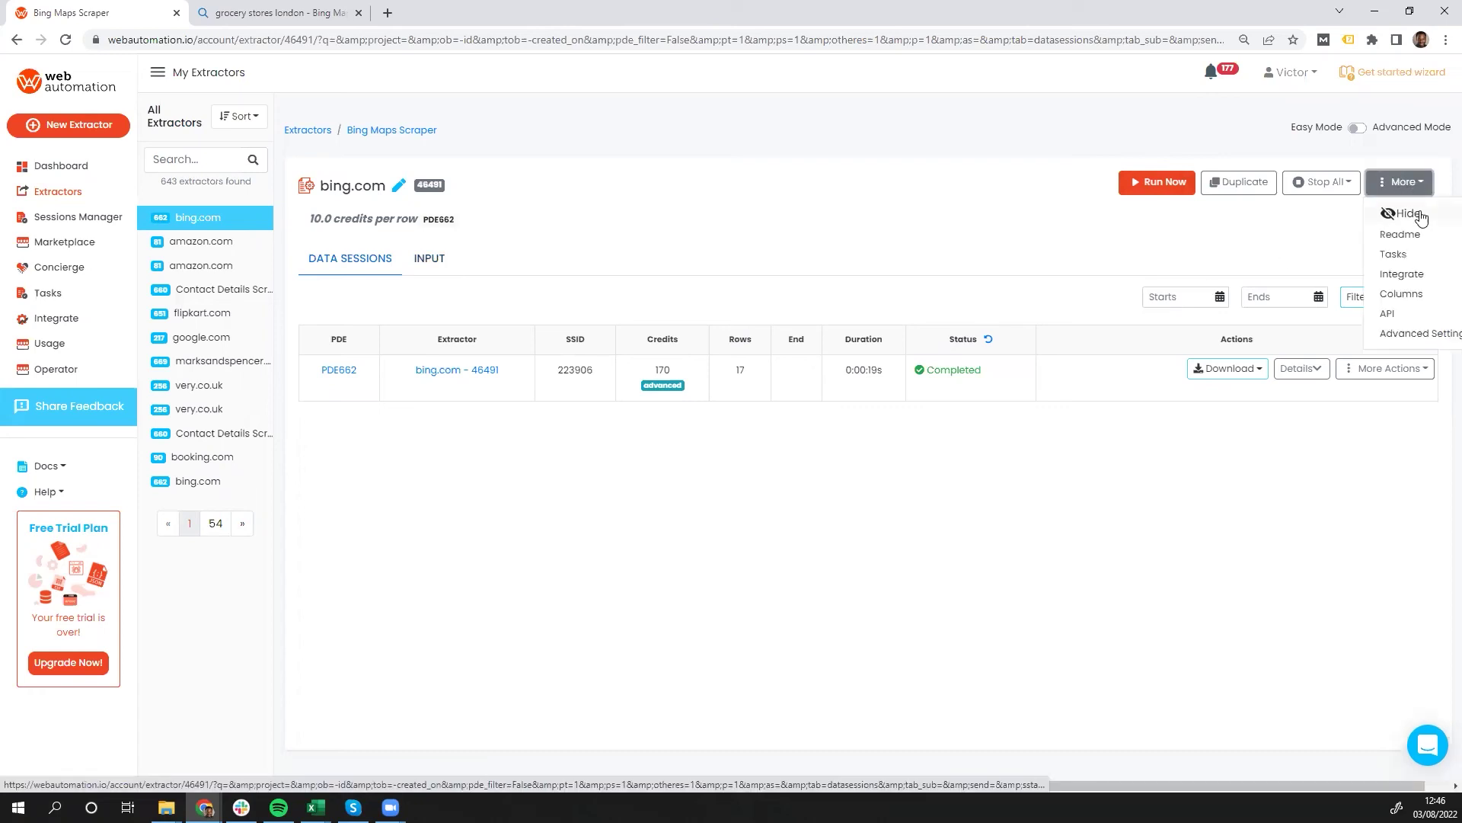